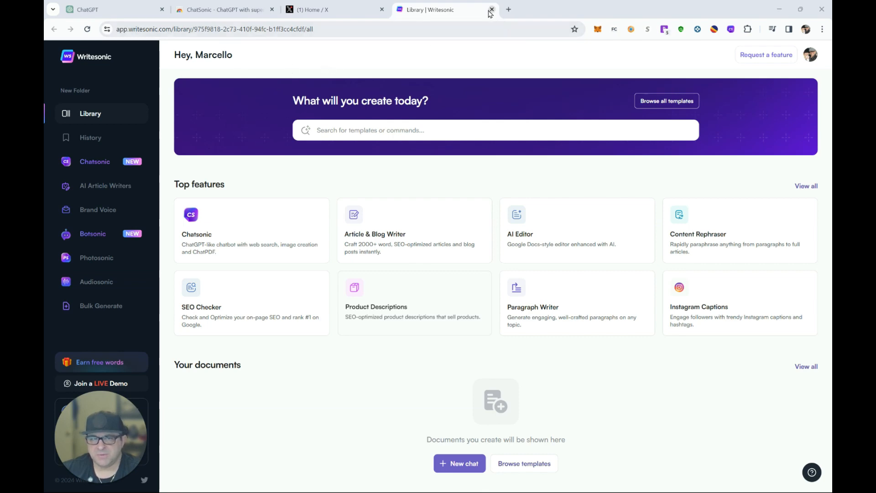
- In a new tab replacing the Writesonic one, search Google for "chrome web store" and open the Chrome Web Store
{"action": "left_click", "coordinate": [509, 9]}
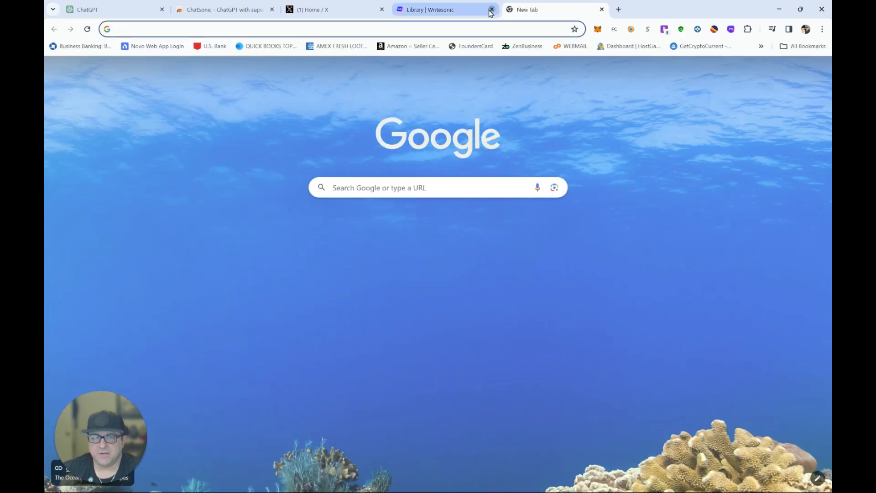
{"action": "left_click", "coordinate": [487, 9]}
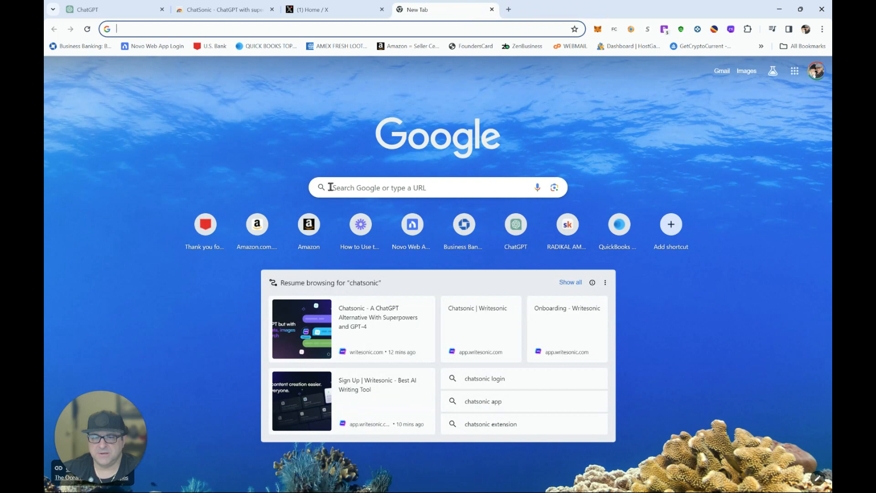
{"action": "left_click", "coordinate": [342, 190]}
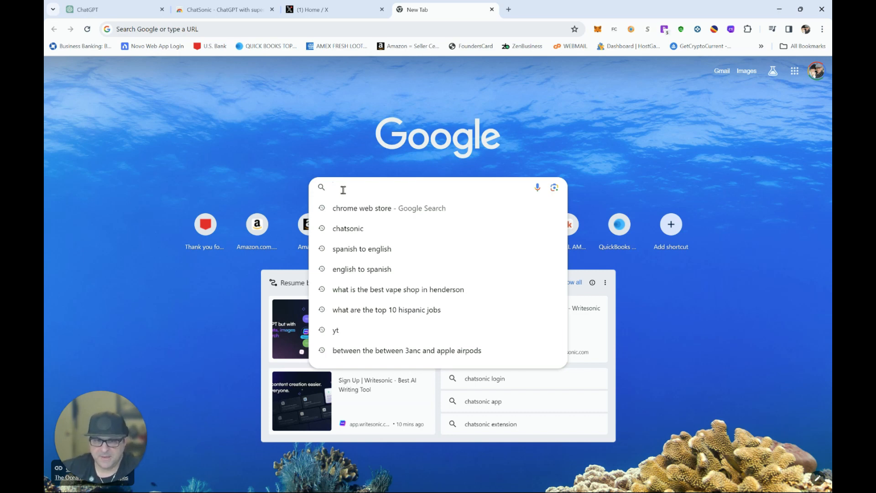
{"action": "left_click", "coordinate": [354, 208]}
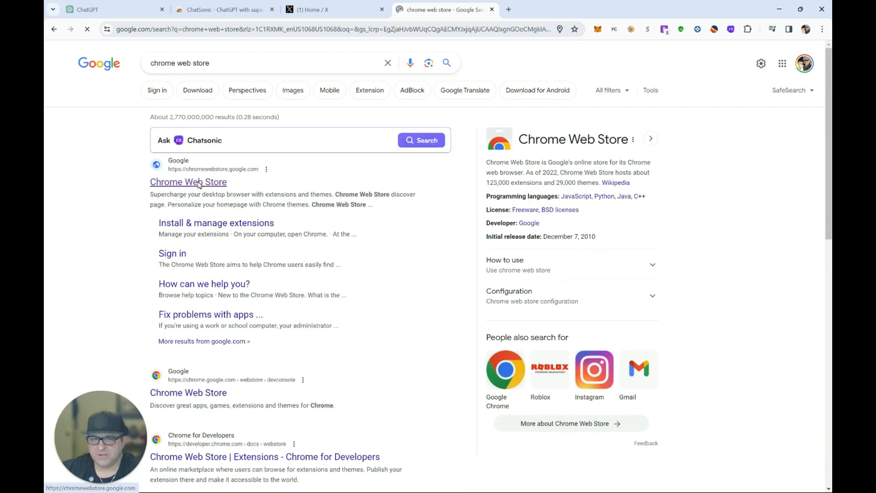
{"action": "left_click", "coordinate": [199, 182]}
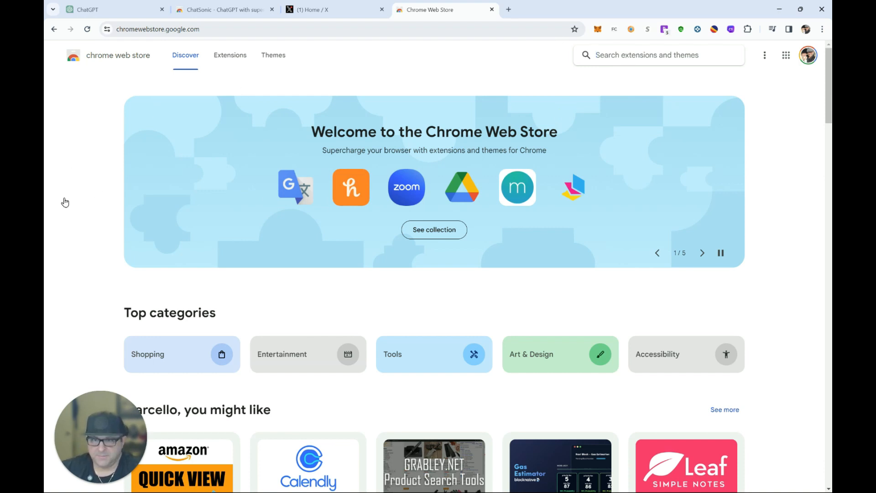
- Search the Chrome Web Store for "Chatsonic" and open the page of the extension "ChatSonic - ChatGPT with super powers"
{"action": "left_click", "coordinate": [634, 59]}
{"action": "type", "text": "C"}
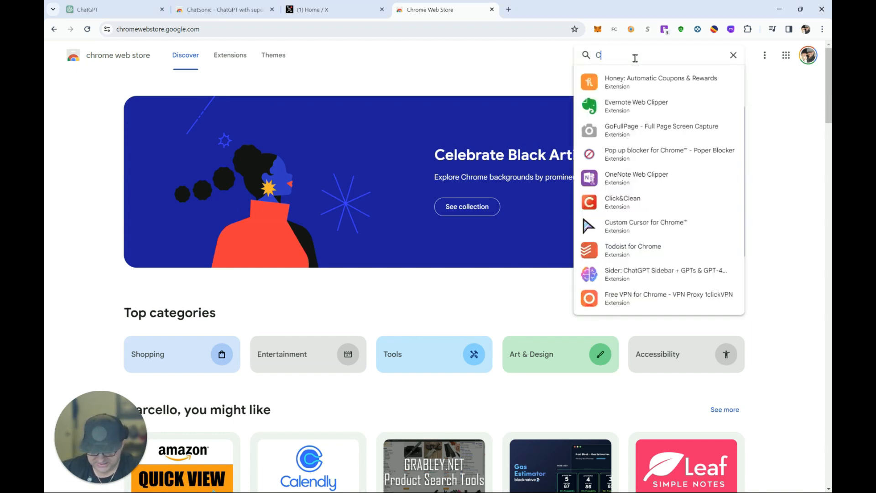
{"action": "type", "text": "hatsonic"}
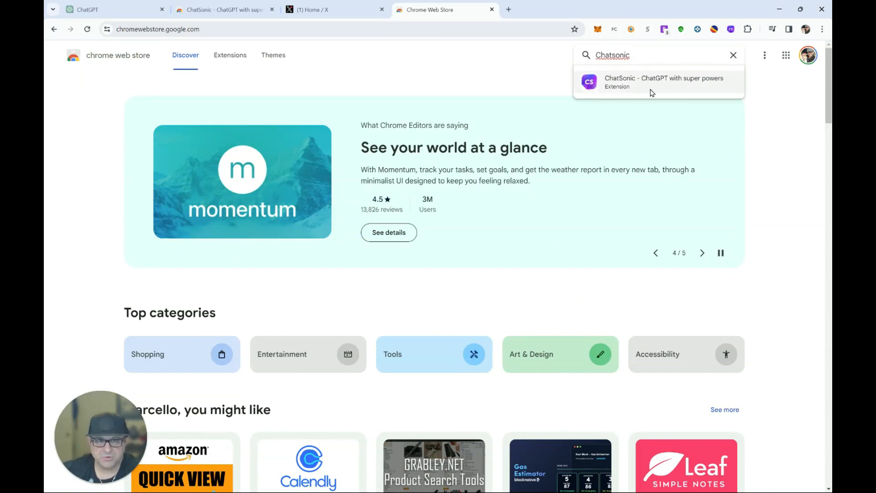
{"action": "left_click", "coordinate": [595, 90]}
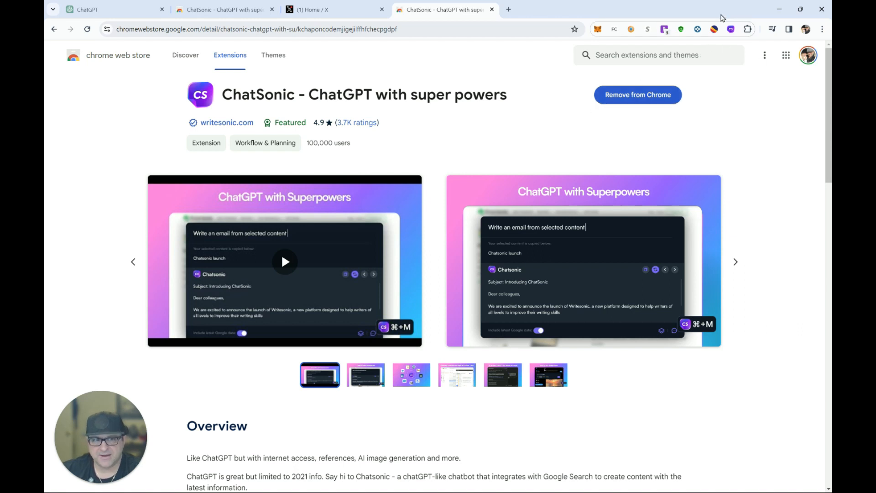
- Unpin the ChatSonic browser extension and pin it again, and unpin the Keepa extension
{"action": "left_click", "coordinate": [748, 30]}
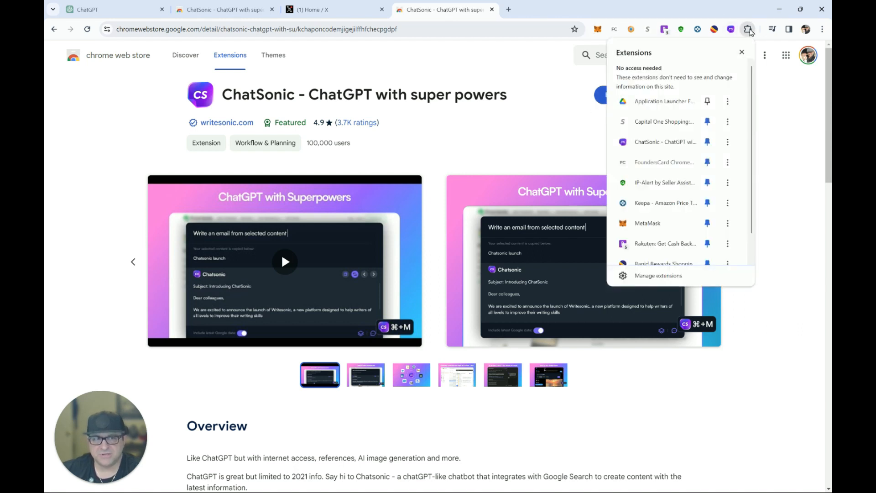
{"action": "left_click", "coordinate": [748, 30]}
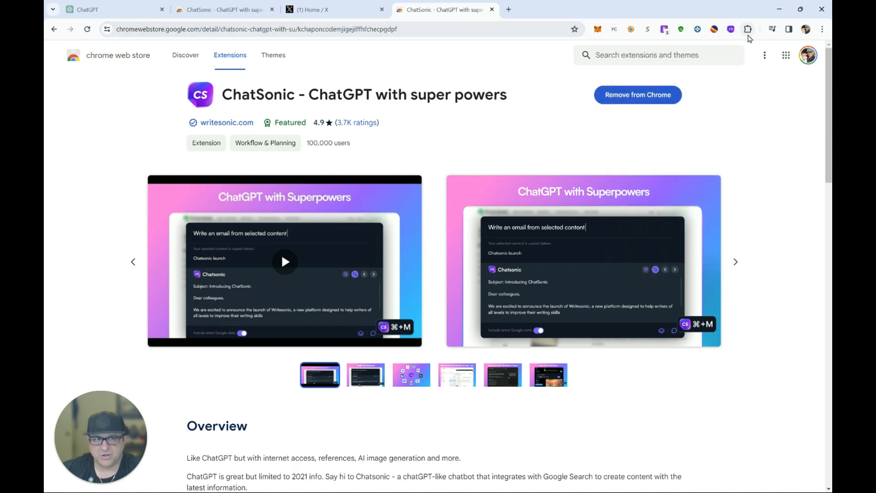
{"action": "left_click", "coordinate": [748, 30]}
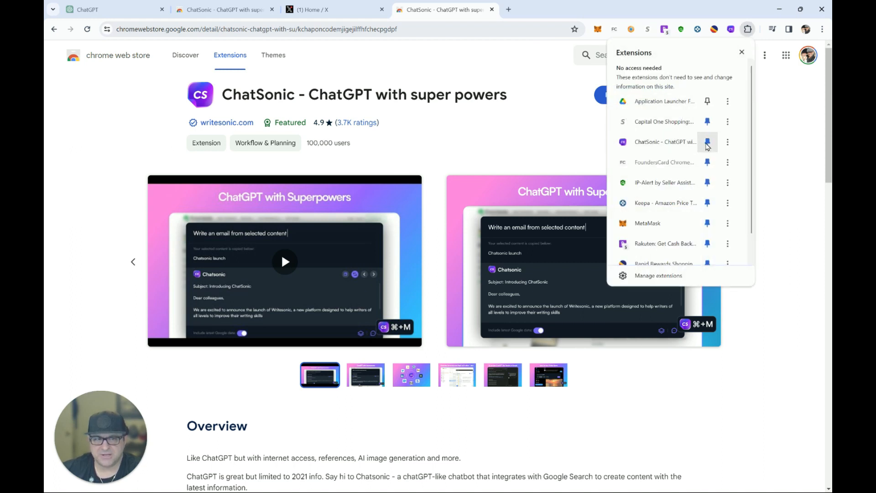
{"action": "left_click", "coordinate": [710, 144]}
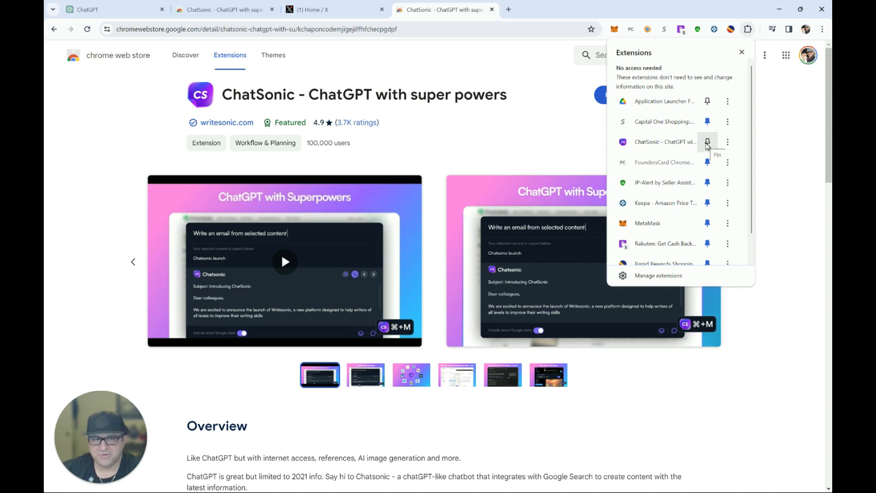
{"action": "left_click", "coordinate": [707, 143]}
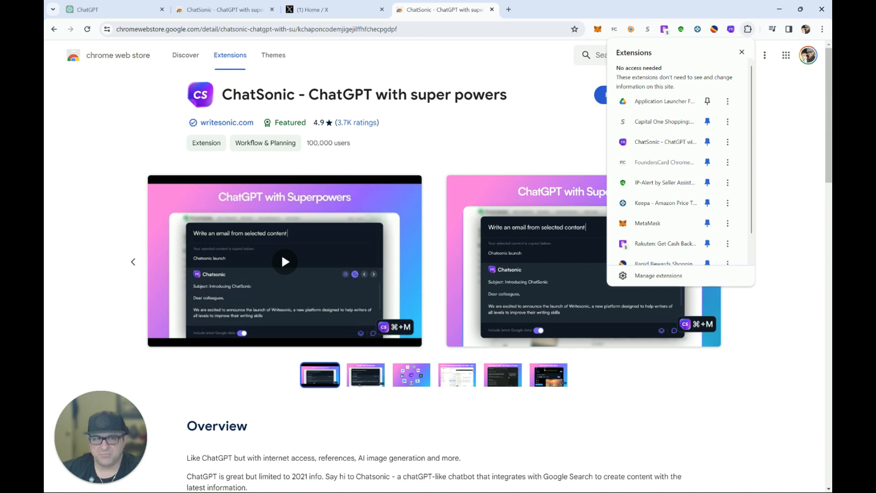
{"action": "left_click", "coordinate": [707, 203]}
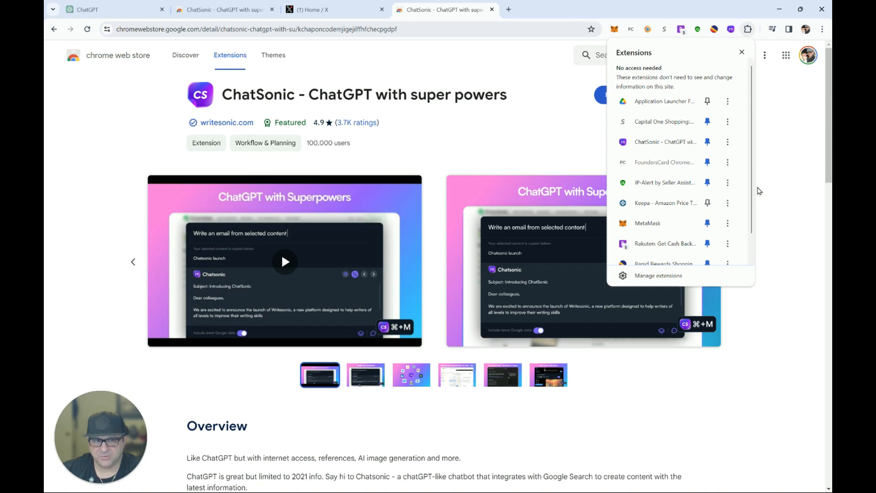
{"action": "left_click", "coordinate": [759, 164]}
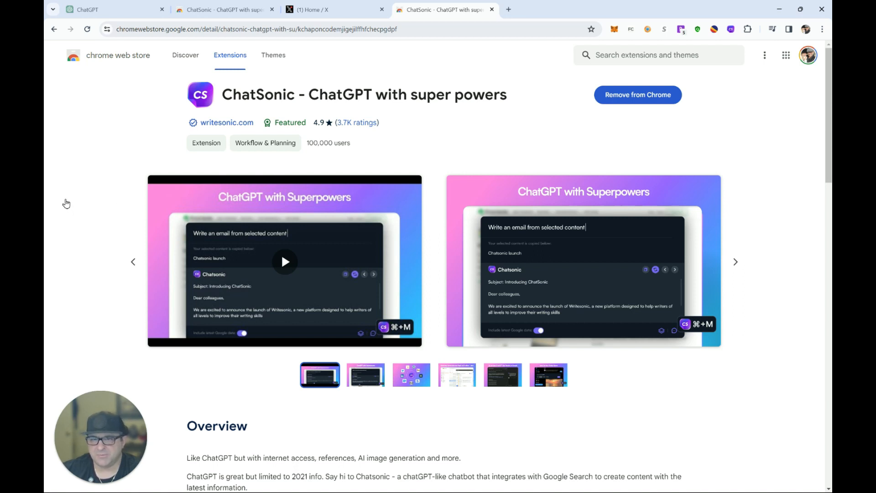
- Switch to X, start a new post and open ChatSonic's tweet writer for it
{"action": "key", "text": "ctrl+shift+Tab"}
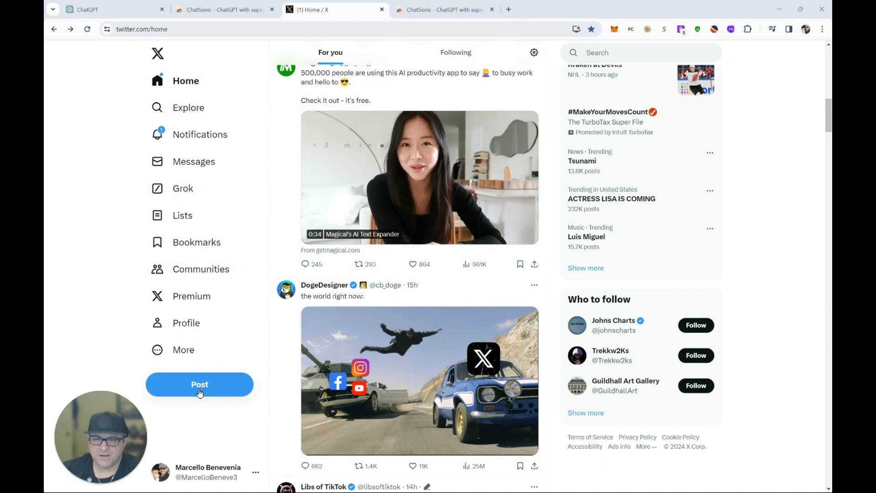
{"action": "left_click", "coordinate": [236, 385]}
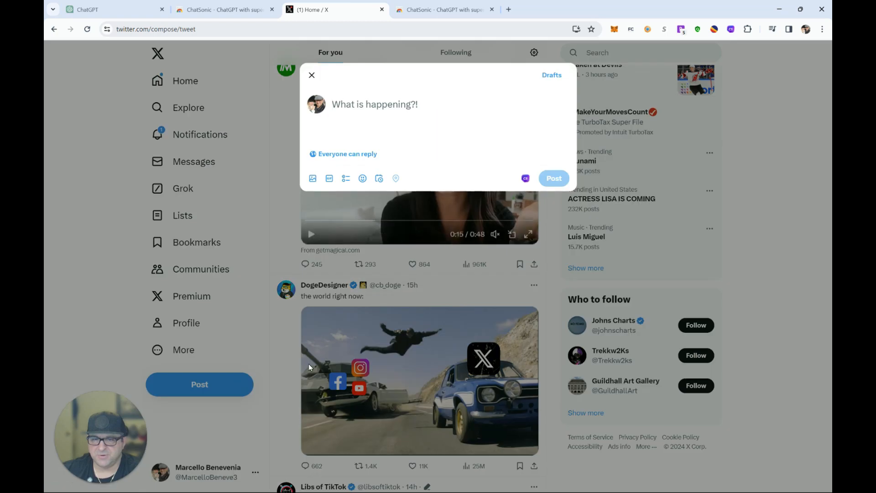
{"action": "left_click", "coordinate": [525, 179]}
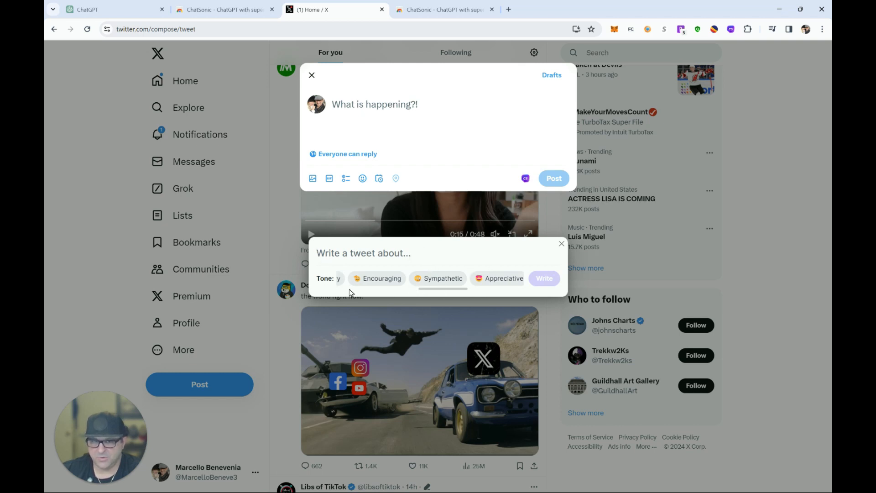
- Choose the Casual tone and enter the tweet prompt "It's funny to think that my co-worker eats tunafish sandwichs before a meeeting"
{"action": "left_click_drag", "start_coordinate": [433, 290], "coordinate": [342, 294]}
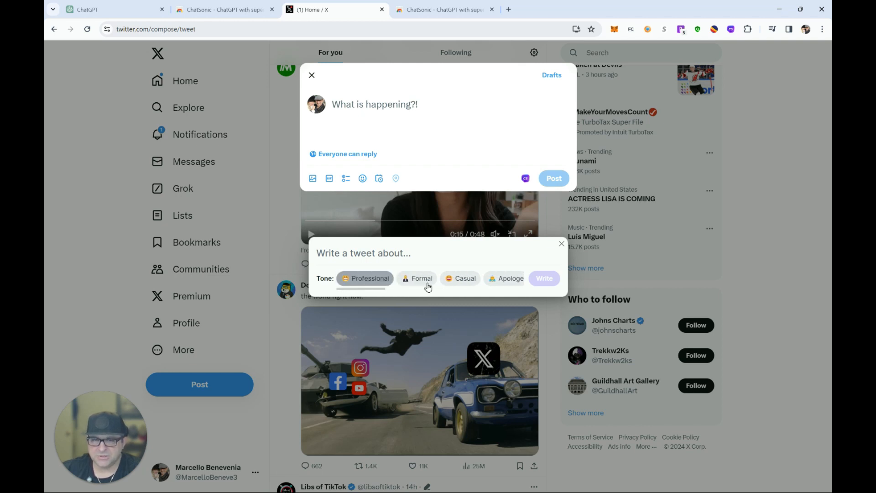
{"action": "left_click", "coordinate": [459, 282]}
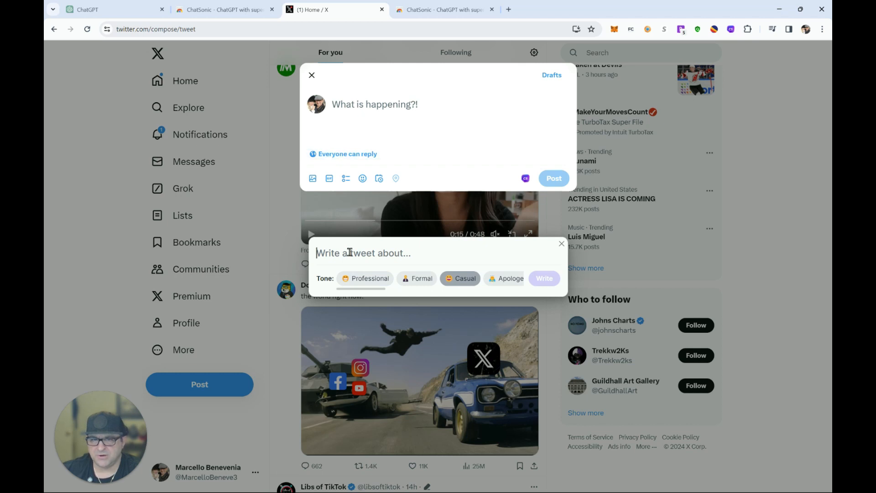
{"action": "type", "text": "It's"}
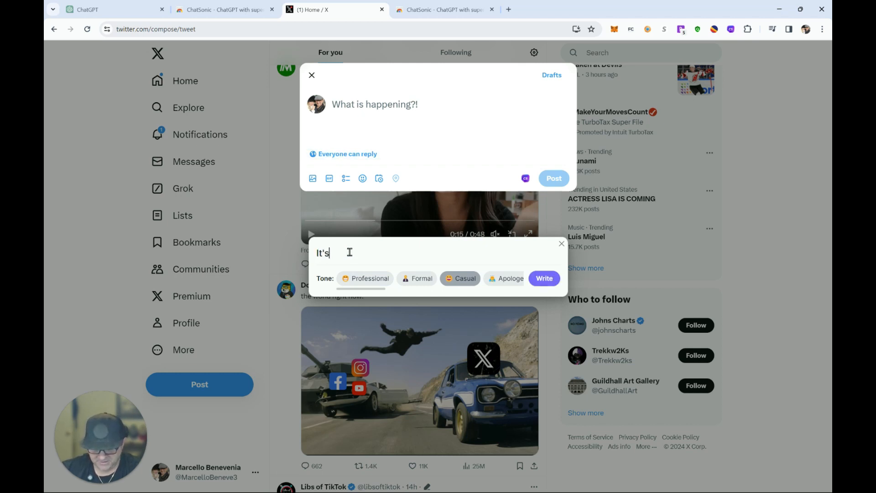
{"action": "type", "text": " funny to"}
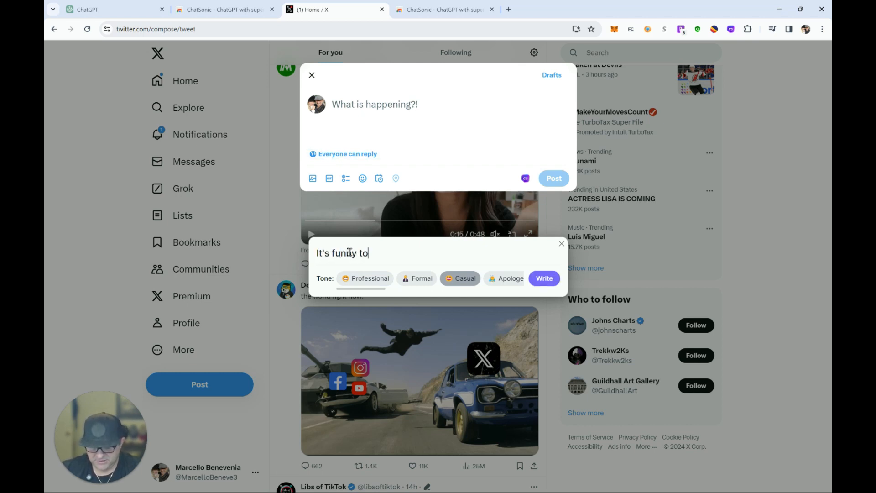
{"action": "type", "text": " think that my co"}
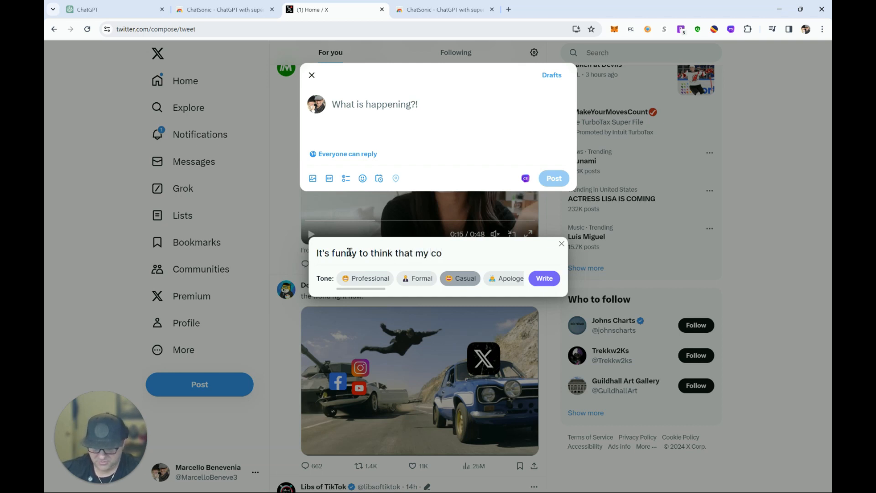
{"action": "type", "text": "-workw"}
{"action": "type", "text": "r ea"}
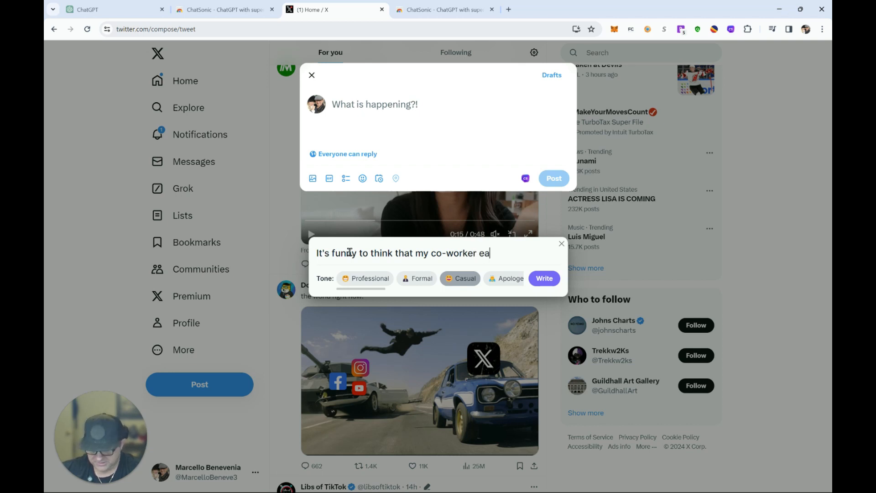
{"action": "type", "text": "ts tu"}
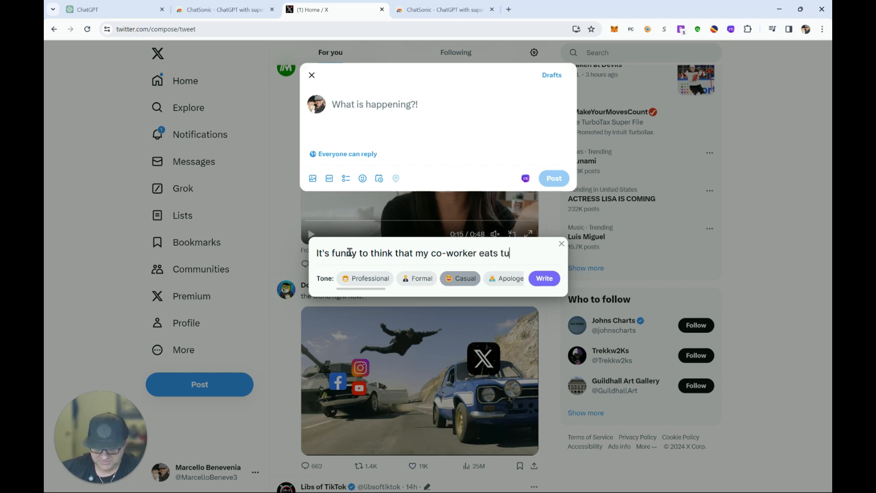
{"action": "type", "text": "nafish s"}
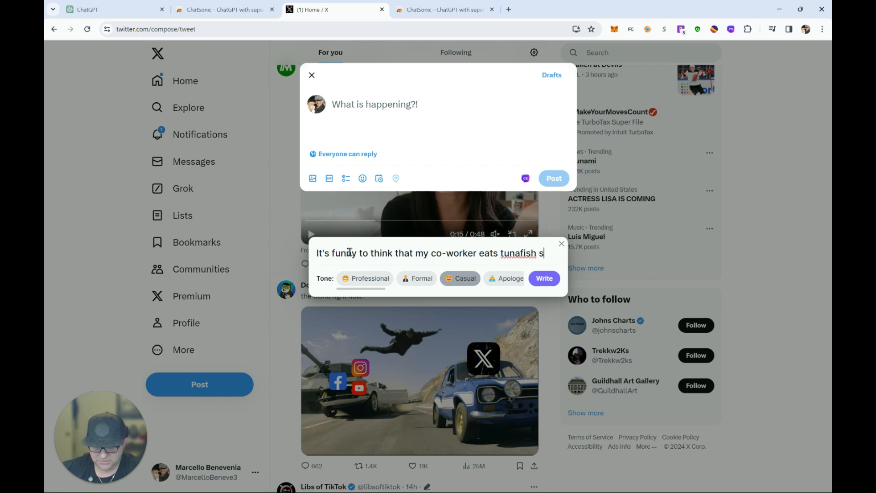
{"action": "type", "text": "and"}
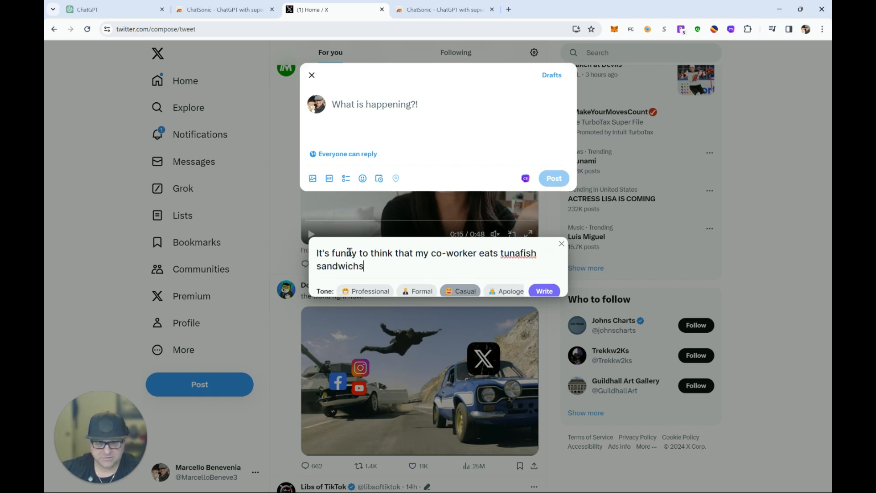
{"action": "type", "text": "wichs "}
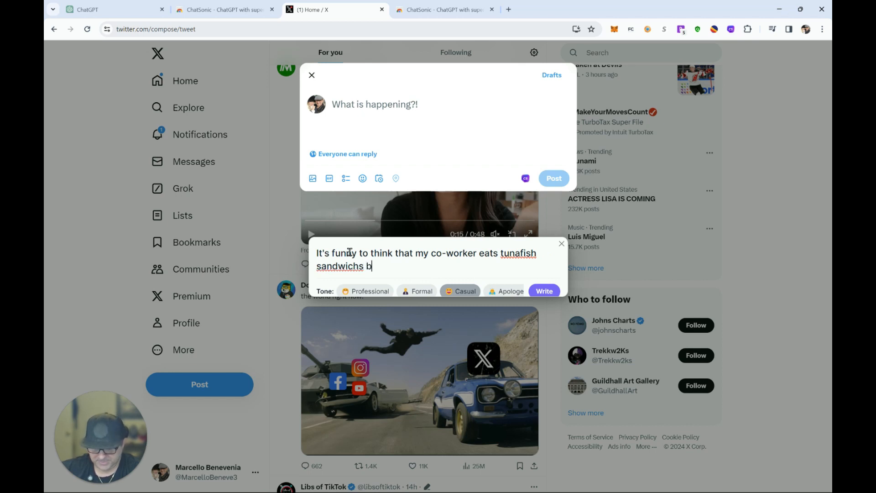
{"action": "type", "text": "before a meeet"}
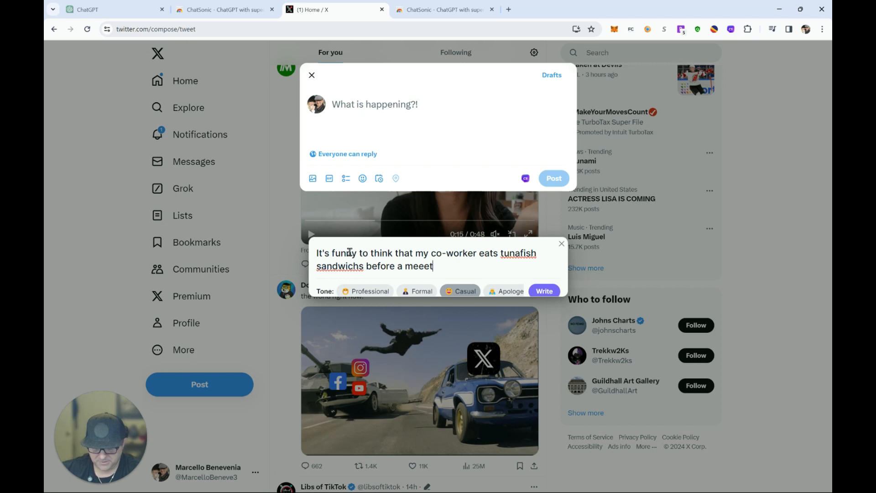
{"action": "type", "text": "ing"}
- Correct the misspelled words in the prompt to the suggested spellings "sandwich's", "tuna fish" and "meeting"
{"action": "right_click", "coordinate": [345, 266]}
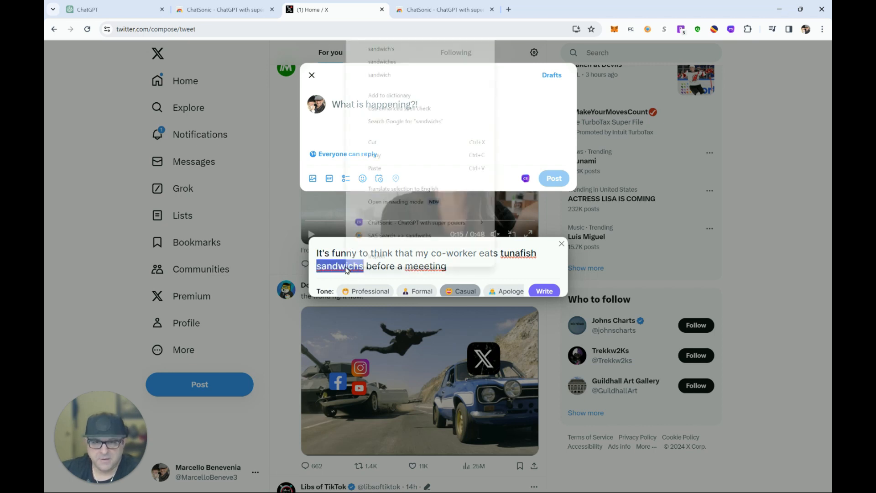
{"action": "left_click", "coordinate": [393, 50]}
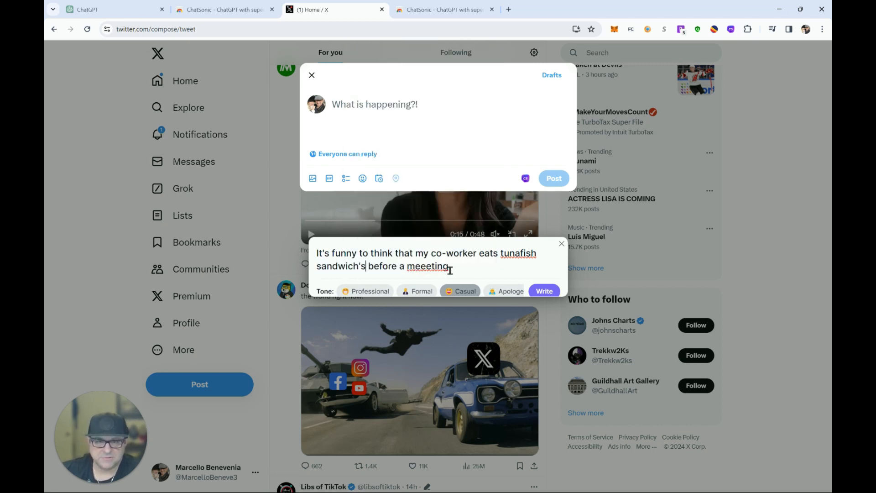
{"action": "right_click", "coordinate": [523, 254]}
{"action": "left_click", "coordinate": [548, 64]}
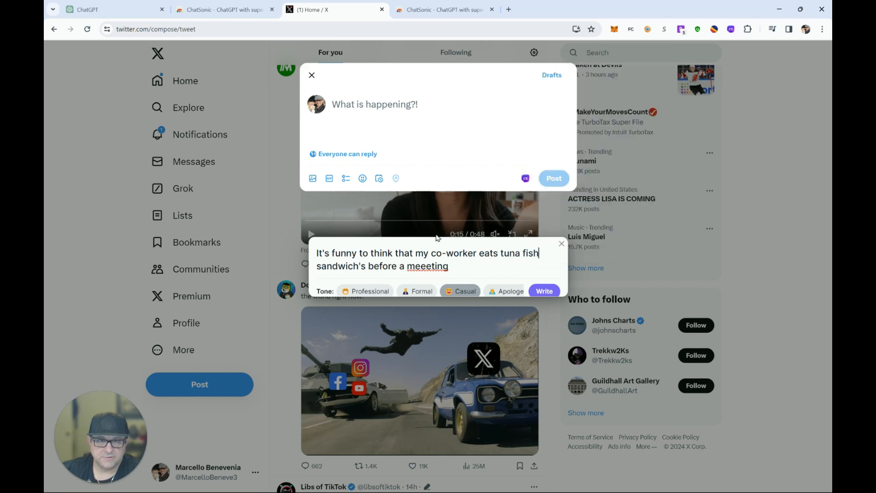
{"action": "right_click", "coordinate": [426, 272]}
{"action": "right_click", "coordinate": [422, 265]}
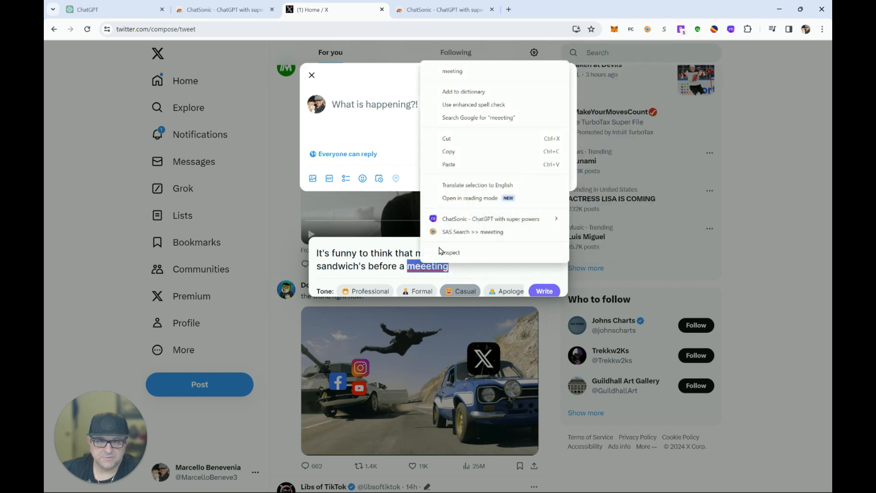
{"action": "left_click", "coordinate": [452, 72]}
- Generate the tweet from the prompt with ChatSonic and publish it on X
{"action": "left_click", "coordinate": [546, 291]}
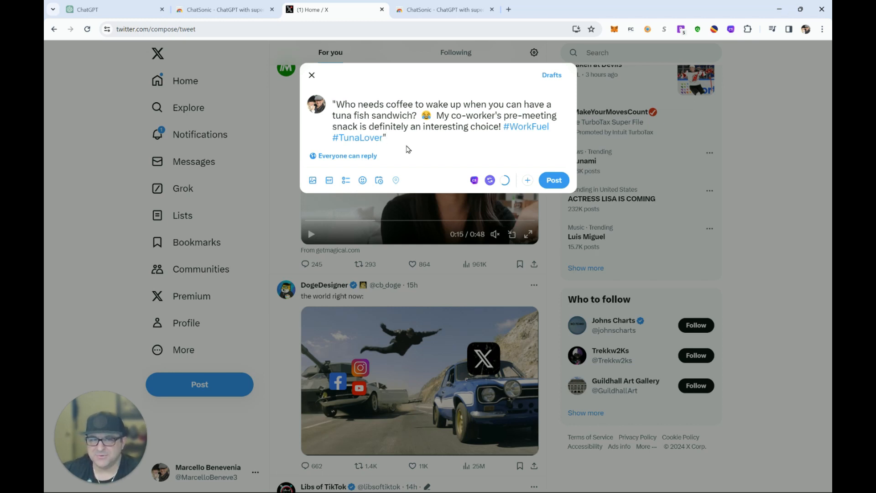
{"action": "left_click", "coordinate": [550, 182]}
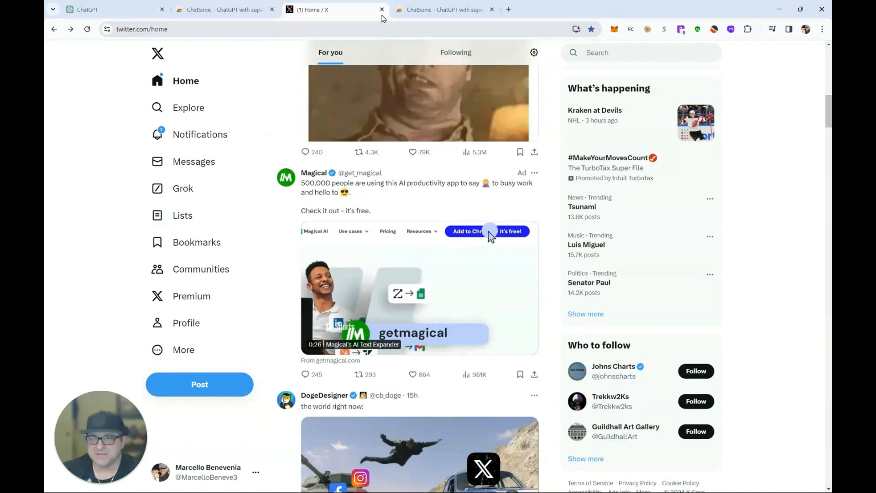
- Switch to ChatSonic's Chrome Web Store page and expand the full overview text
{"action": "left_click", "coordinate": [429, 10]}
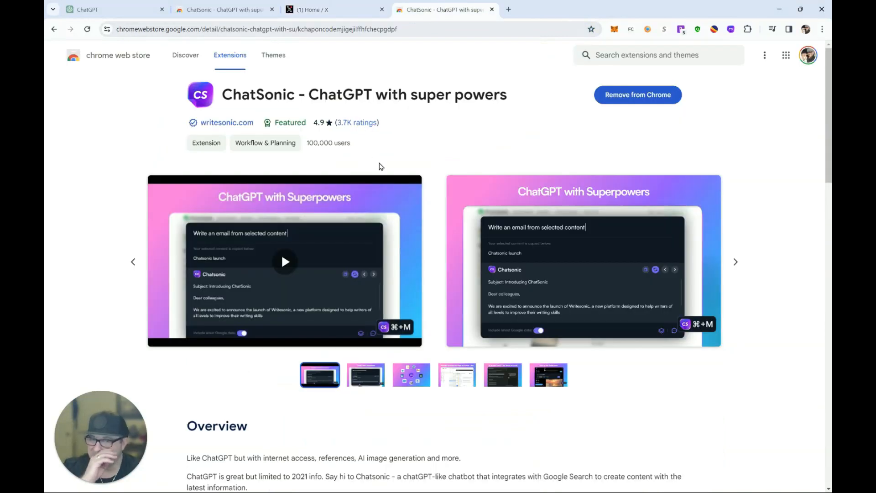
{"action": "scroll", "coordinate": [453, 122], "scroll_direction": "down", "scroll_amount": 5}
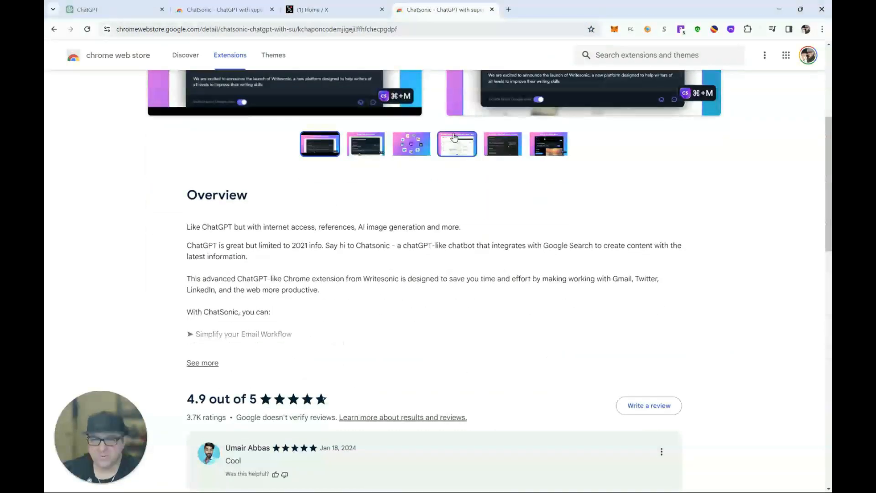
{"action": "scroll", "coordinate": [455, 146], "scroll_direction": "down", "scroll_amount": 2}
{"action": "scroll", "coordinate": [411, 223], "scroll_direction": "up", "scroll_amount": 1}
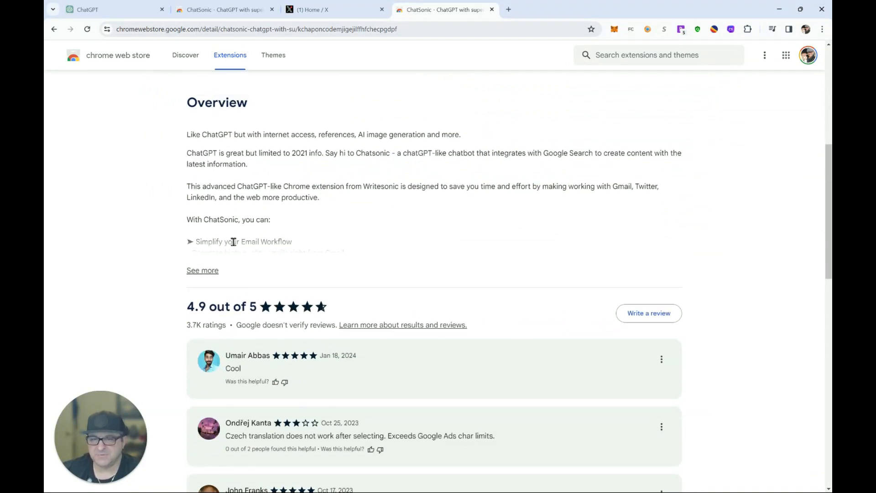
{"action": "left_click", "coordinate": [193, 270]}
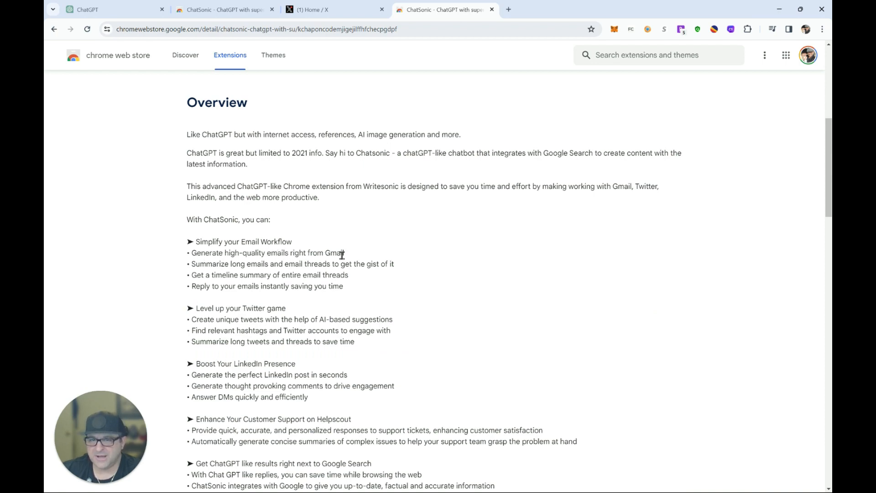
- Read through ChatSonic's feature list, supported sites, user reviews, extension details and privacy information on the store page
{"action": "scroll", "coordinate": [358, 259], "scroll_direction": "down", "scroll_amount": 1}
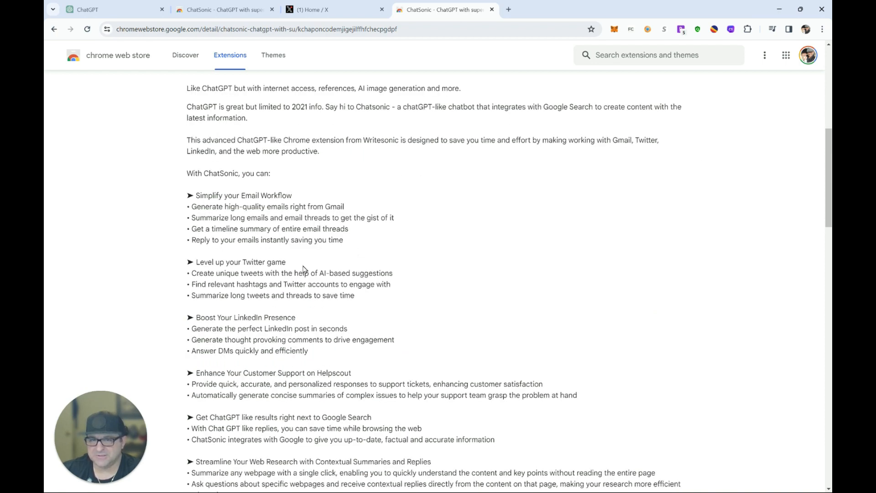
{"action": "scroll", "coordinate": [318, 268], "scroll_direction": "down", "scroll_amount": 1}
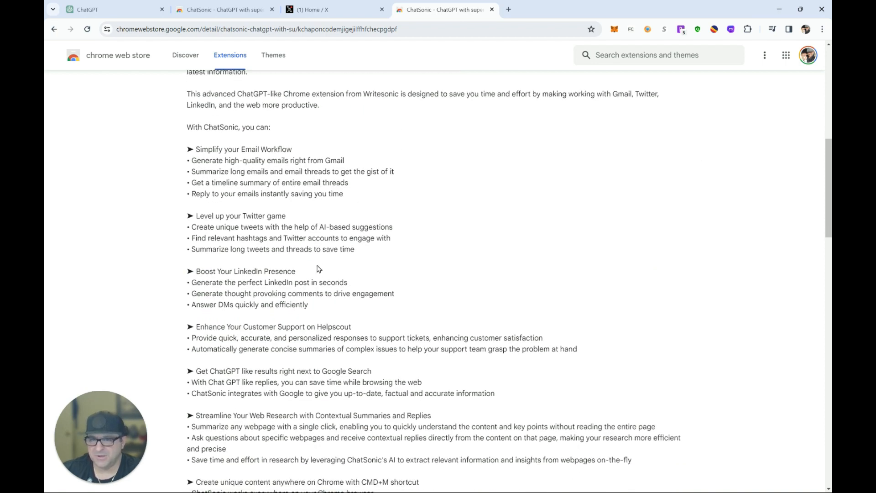
{"action": "scroll", "coordinate": [318, 269], "scroll_direction": "down", "scroll_amount": 2}
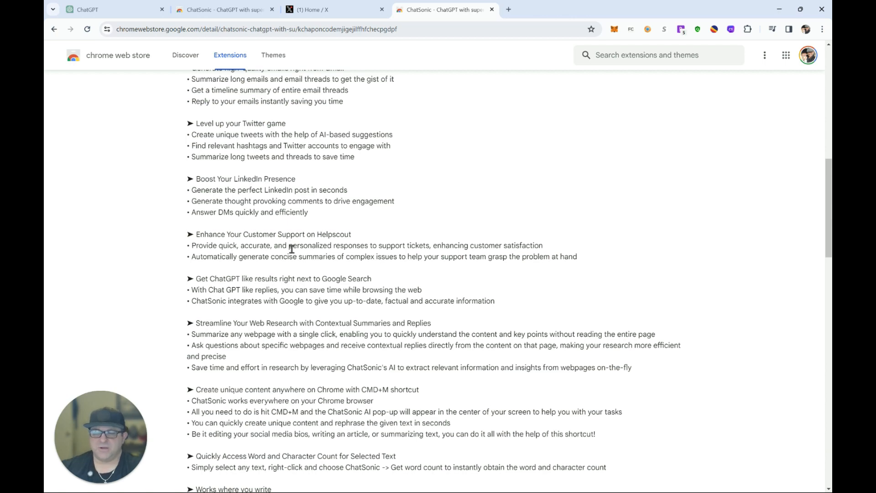
{"action": "scroll", "coordinate": [312, 244], "scroll_direction": "down", "scroll_amount": 7}
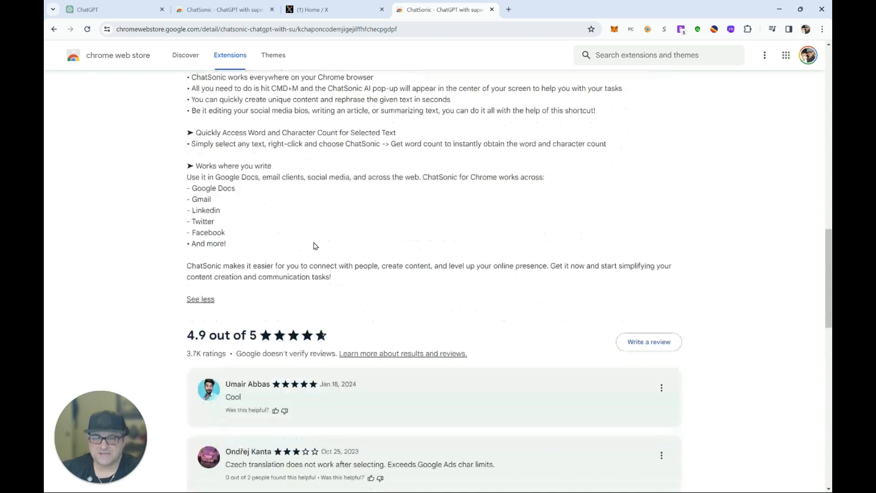
{"action": "scroll", "coordinate": [317, 244], "scroll_direction": "down", "scroll_amount": 13}
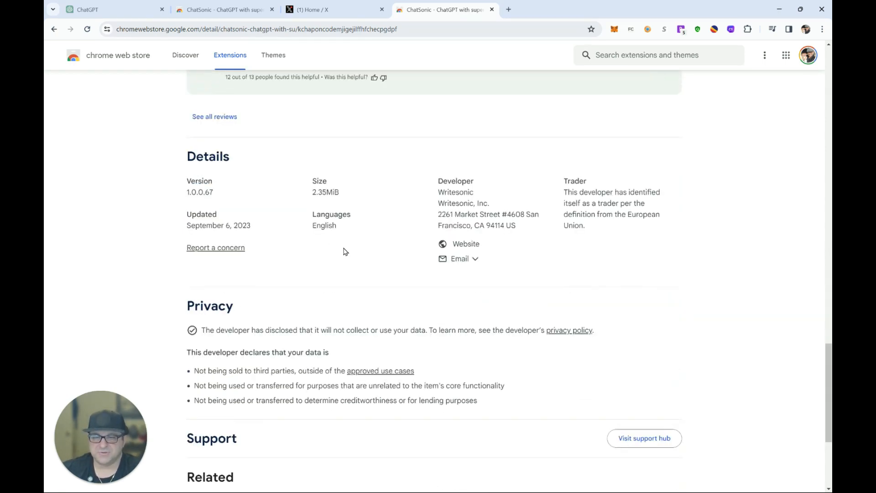
{"action": "scroll", "coordinate": [343, 250], "scroll_direction": "down", "scroll_amount": 1}
{"action": "scroll", "coordinate": [344, 249], "scroll_direction": "up", "scroll_amount": 20}
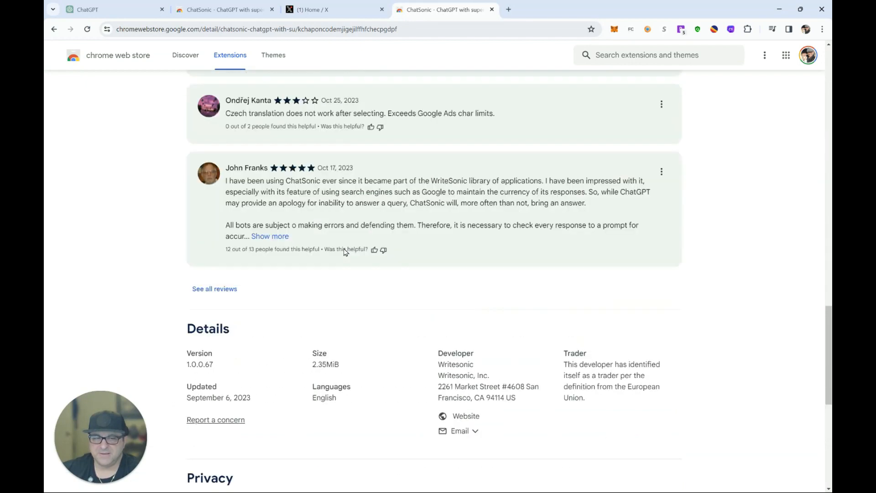
{"action": "scroll", "coordinate": [348, 246], "scroll_direction": "up", "scroll_amount": 15}
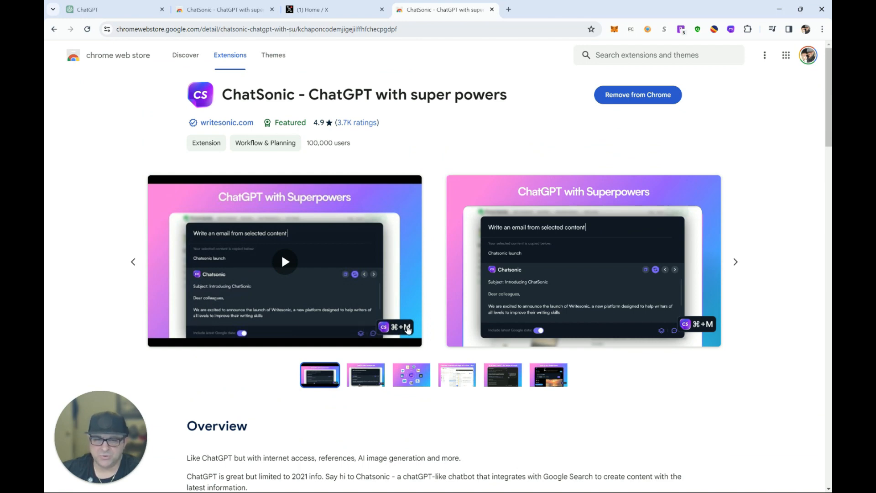
{"action": "scroll", "coordinate": [406, 330], "scroll_direction": "down", "scroll_amount": 1}
{"action": "scroll", "coordinate": [406, 329], "scroll_direction": "down", "scroll_amount": 2}
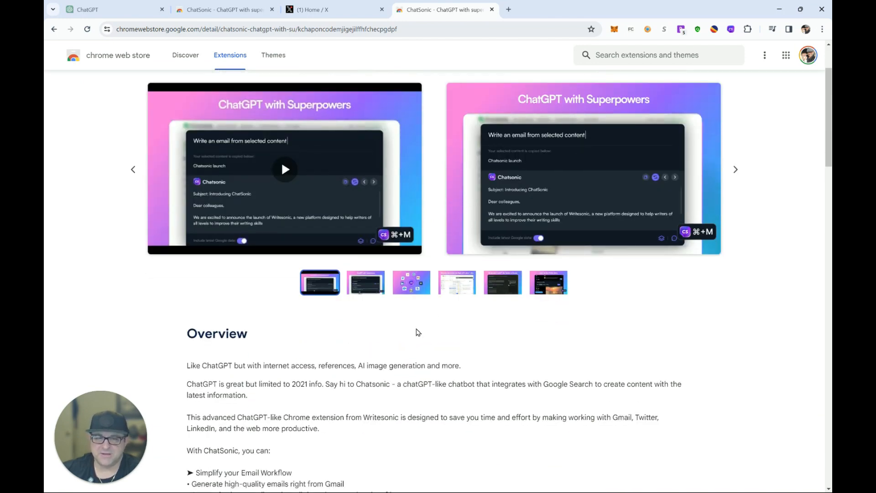
{"action": "scroll", "coordinate": [418, 332], "scroll_direction": "down", "scroll_amount": 1}
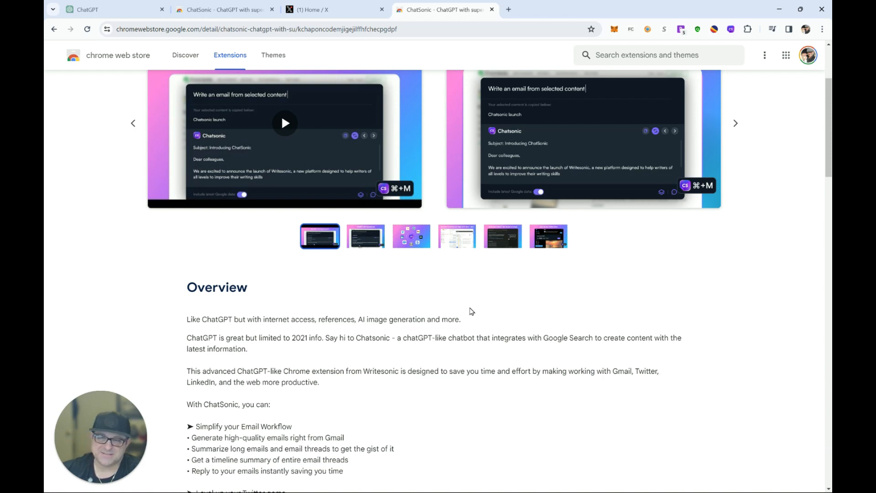
{"action": "scroll", "coordinate": [453, 303], "scroll_direction": "up", "scroll_amount": 3}
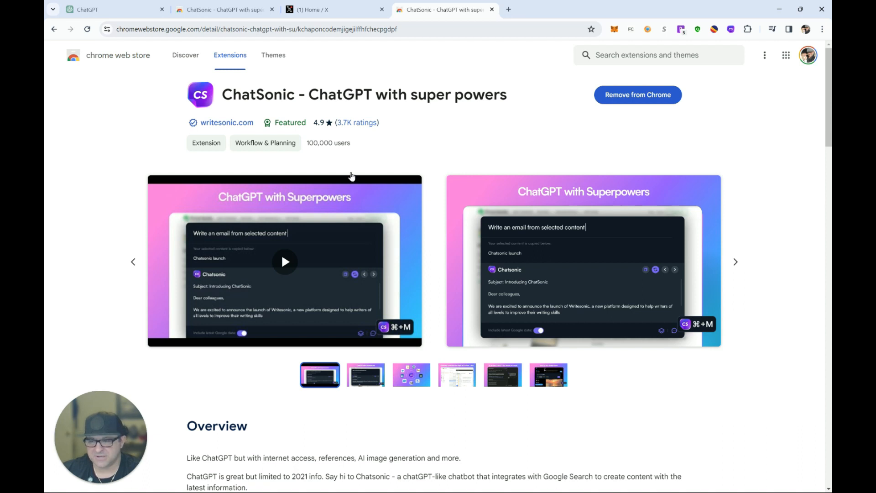
- Unpin the ChatSonic extension from the browser toolbar and pin it again
{"action": "left_click", "coordinate": [747, 29]}
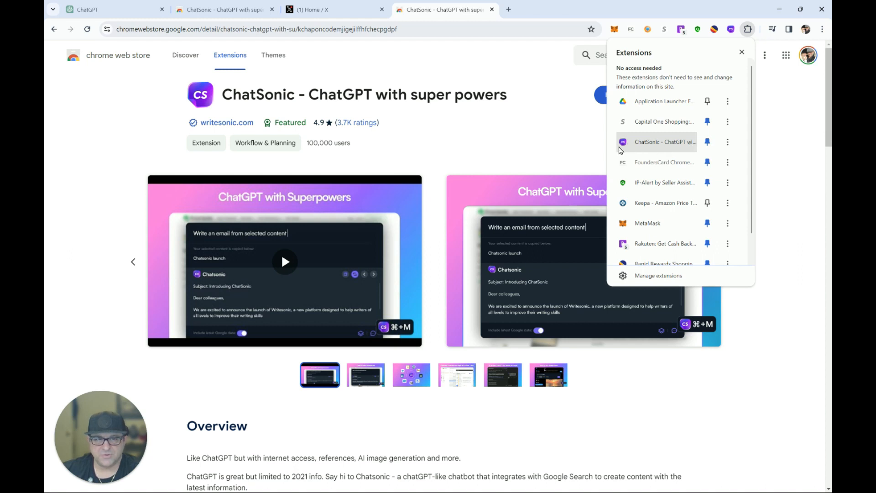
{"action": "left_click", "coordinate": [706, 146]}
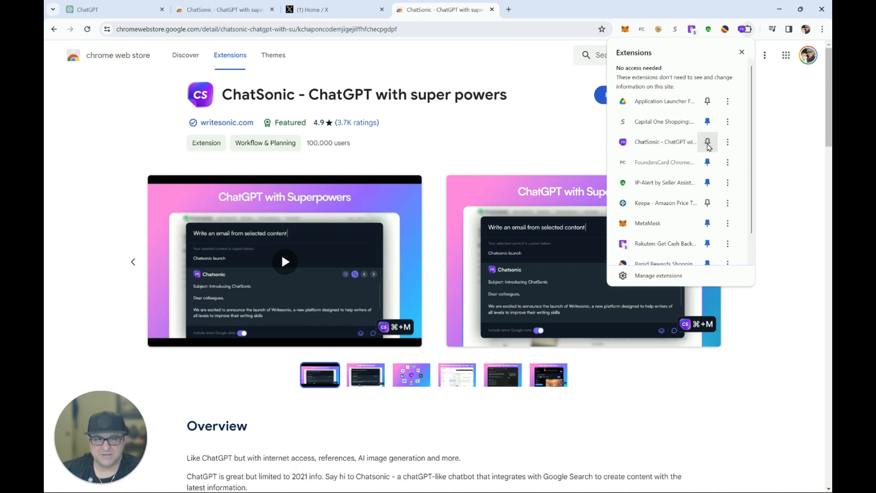
{"action": "left_click", "coordinate": [709, 146]}
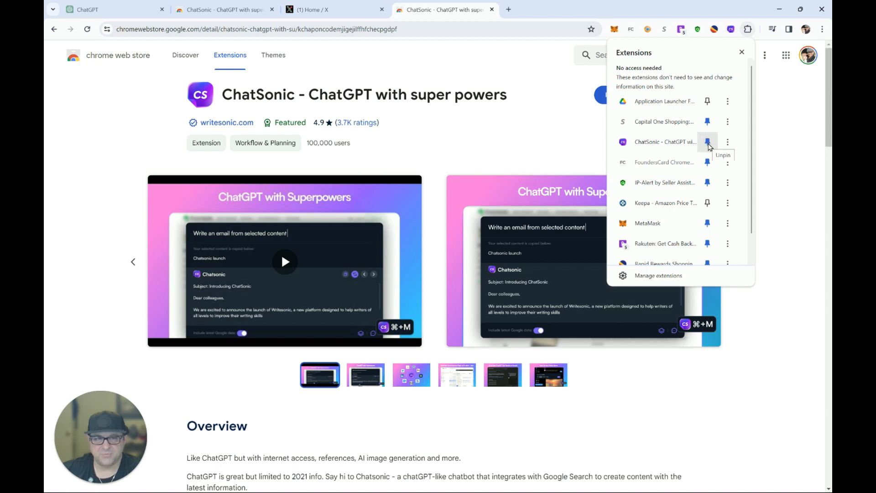
{"action": "left_click", "coordinate": [66, 202]}
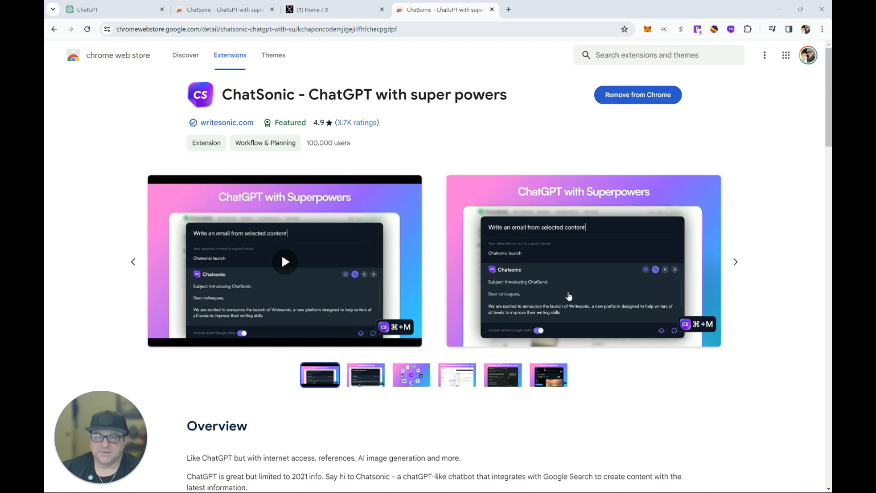